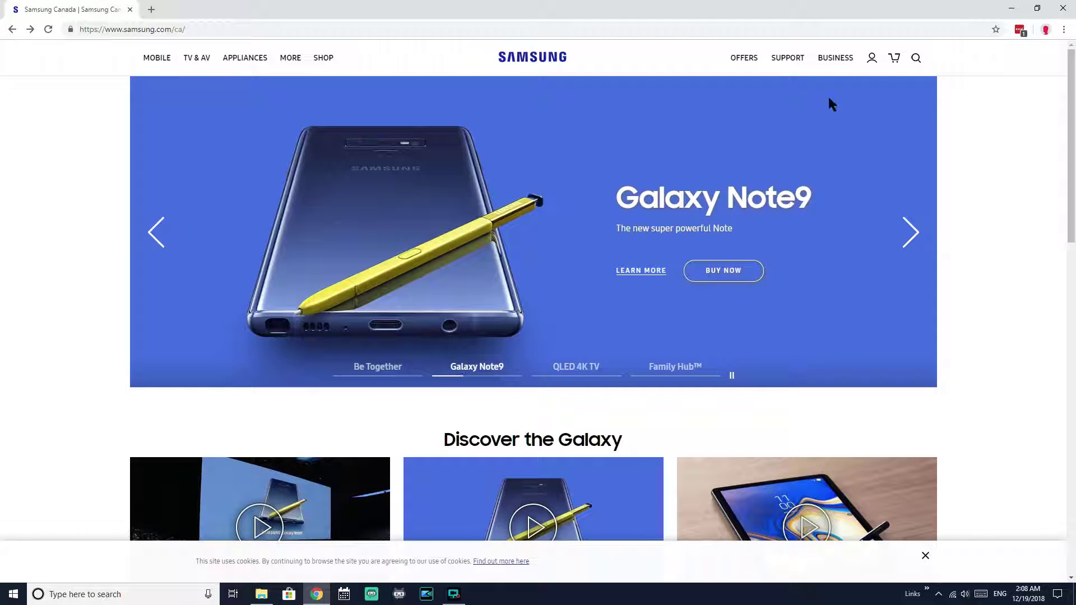
Via Manuals & Downloads > Storage, download the 970 EVO NVMe M.2 SSD's Data Migration Tool
mouse_move(783, 63)
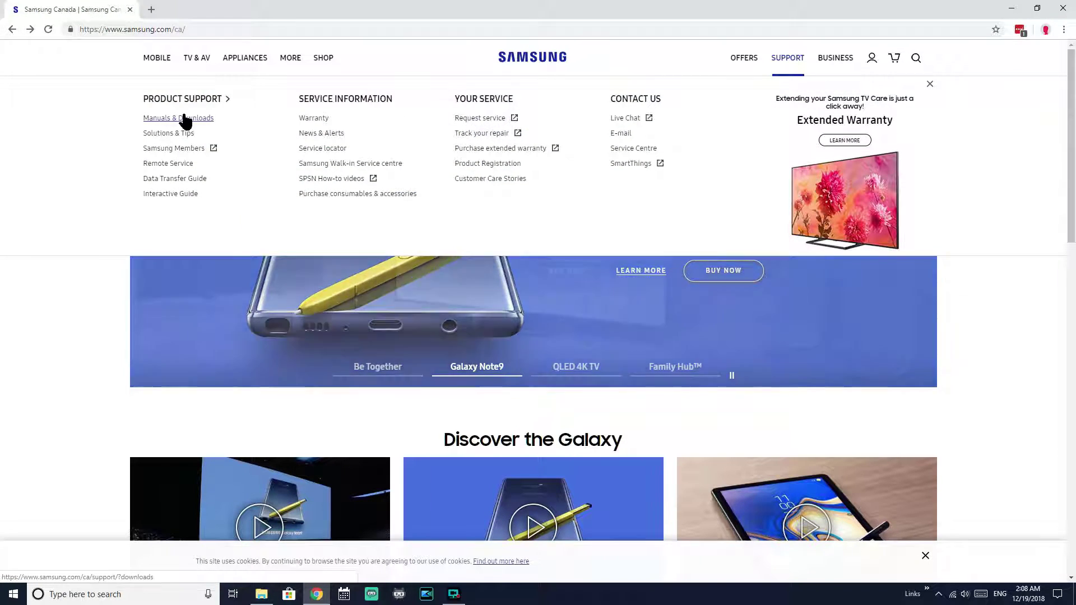
left_click(172, 116)
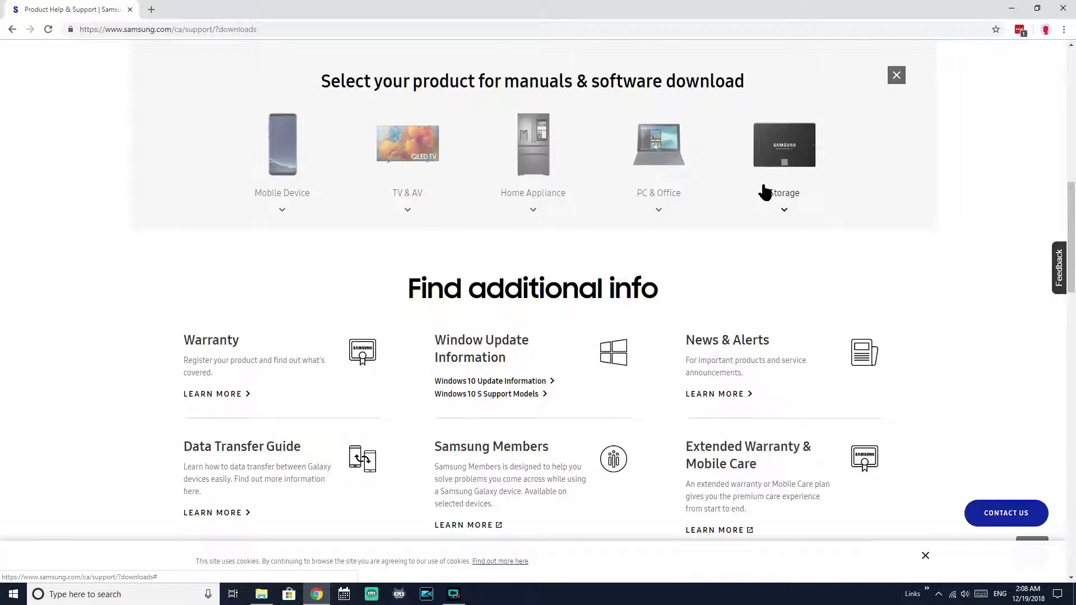
left_click(799, 158)
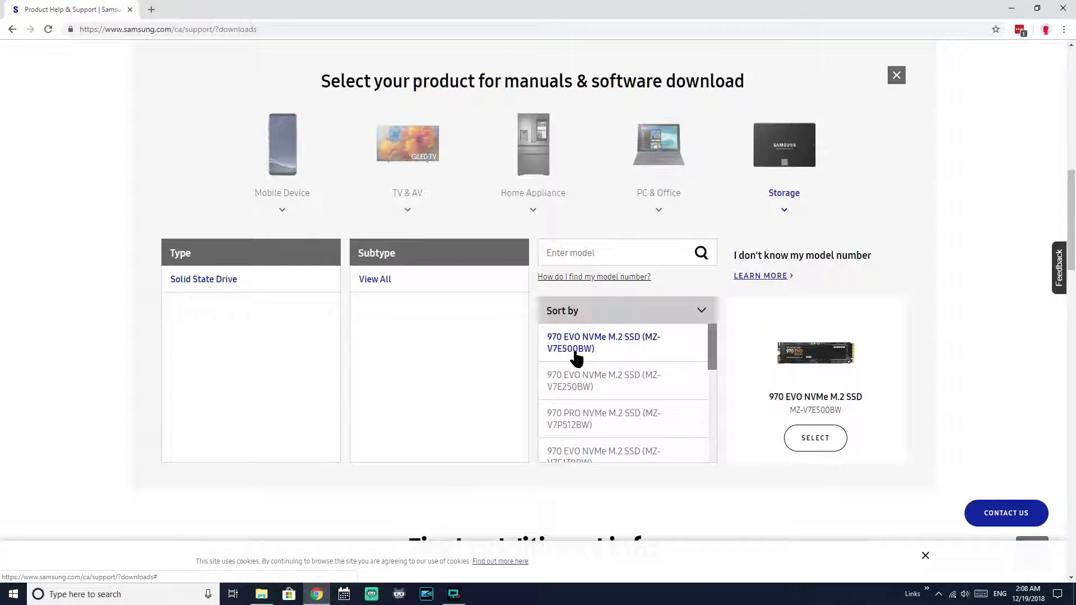
left_click(812, 438)
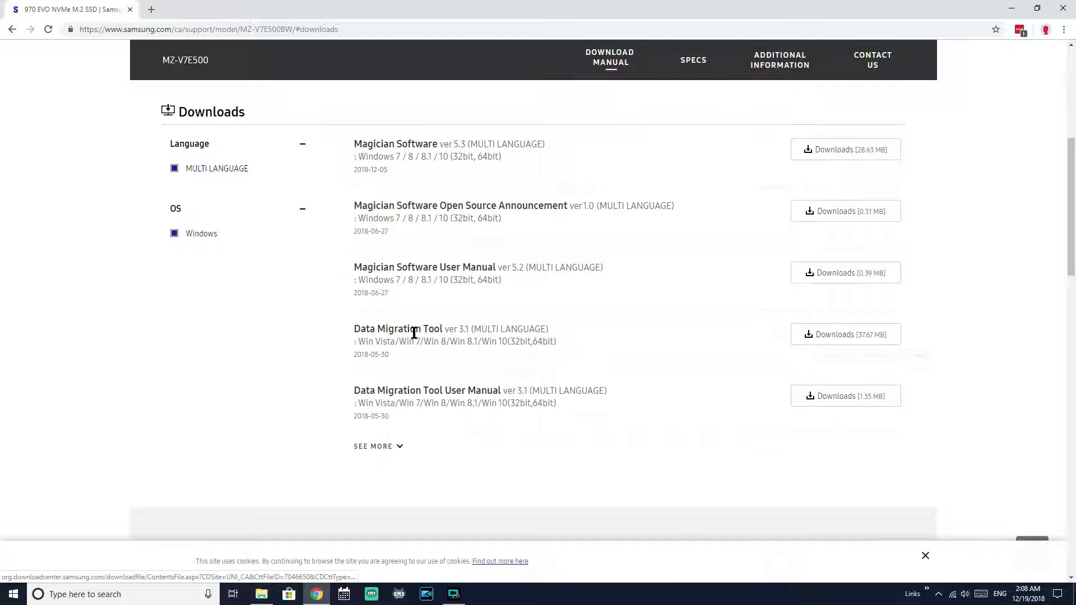
left_click(844, 336)
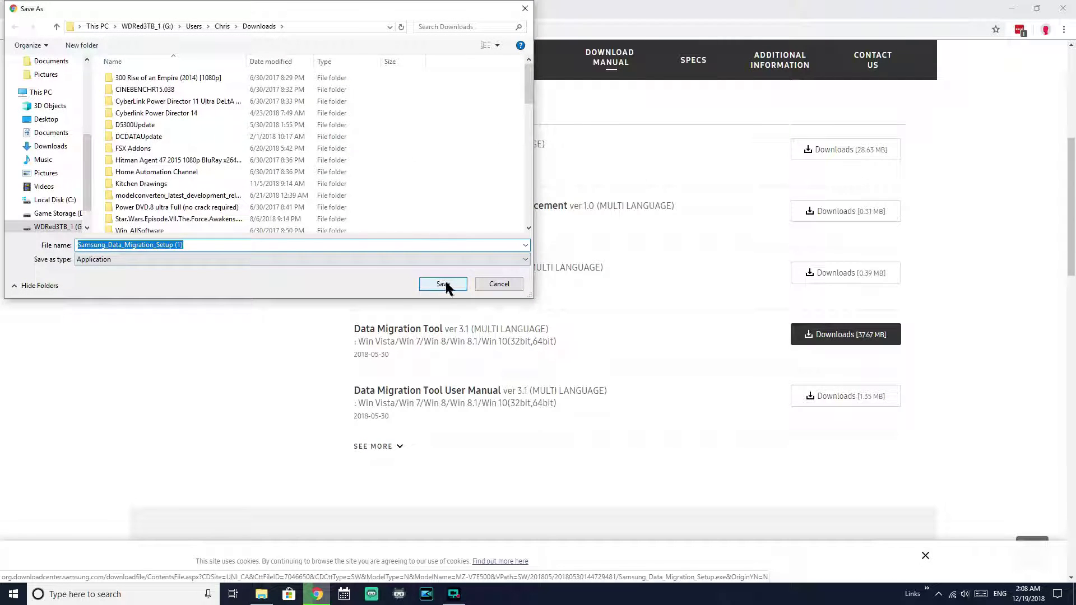
Save Samsung_Data_Migration_Setup to Downloads, accept the licence agreement, and install Samsung Data Migration
left_click(443, 284)
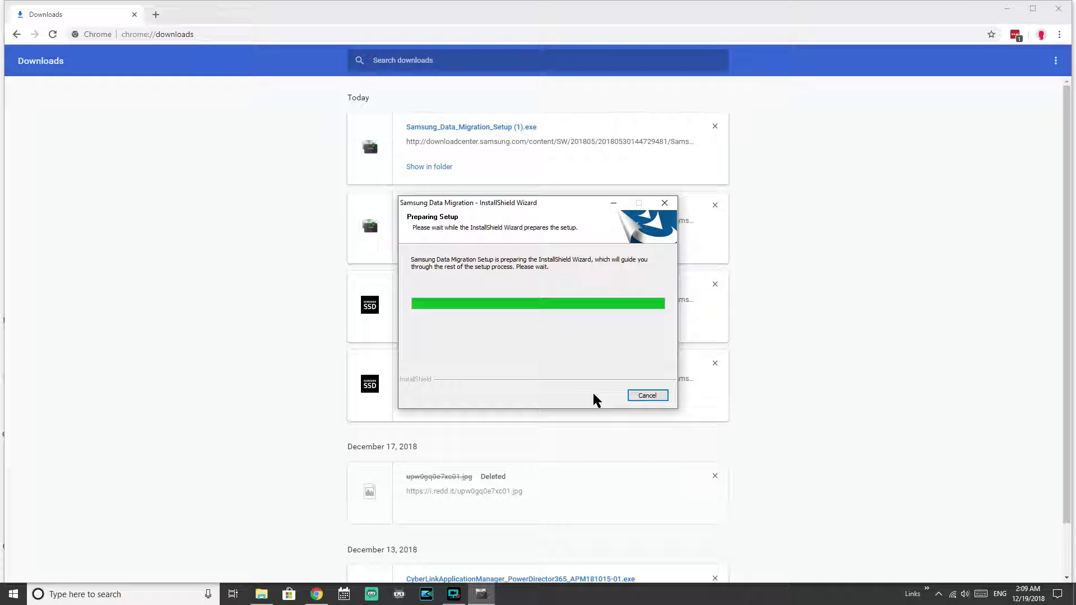
left_click(598, 396)
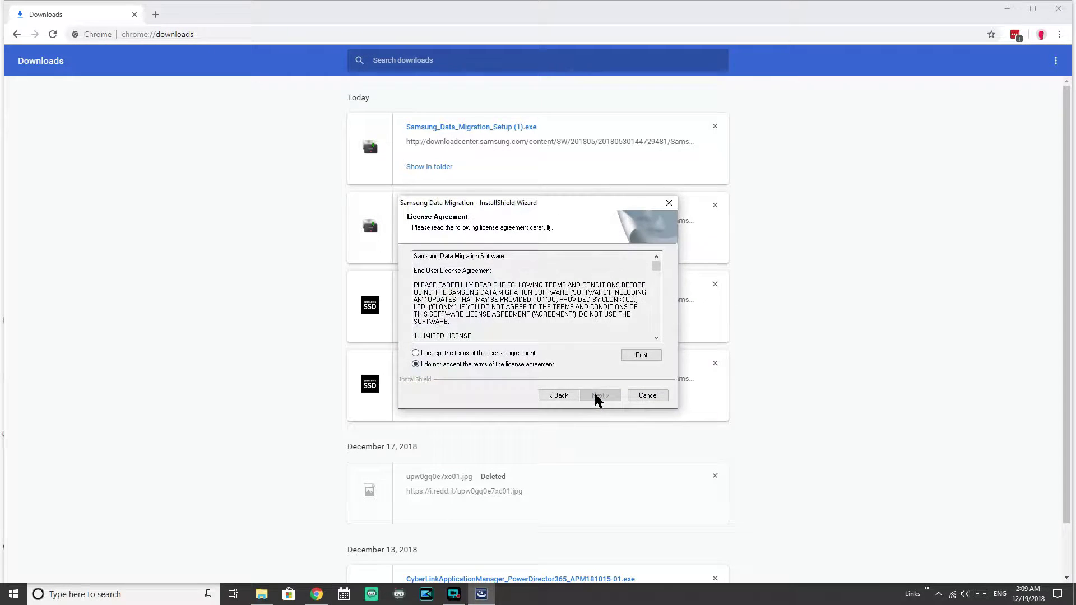
left_click(475, 354)
left_click(586, 394)
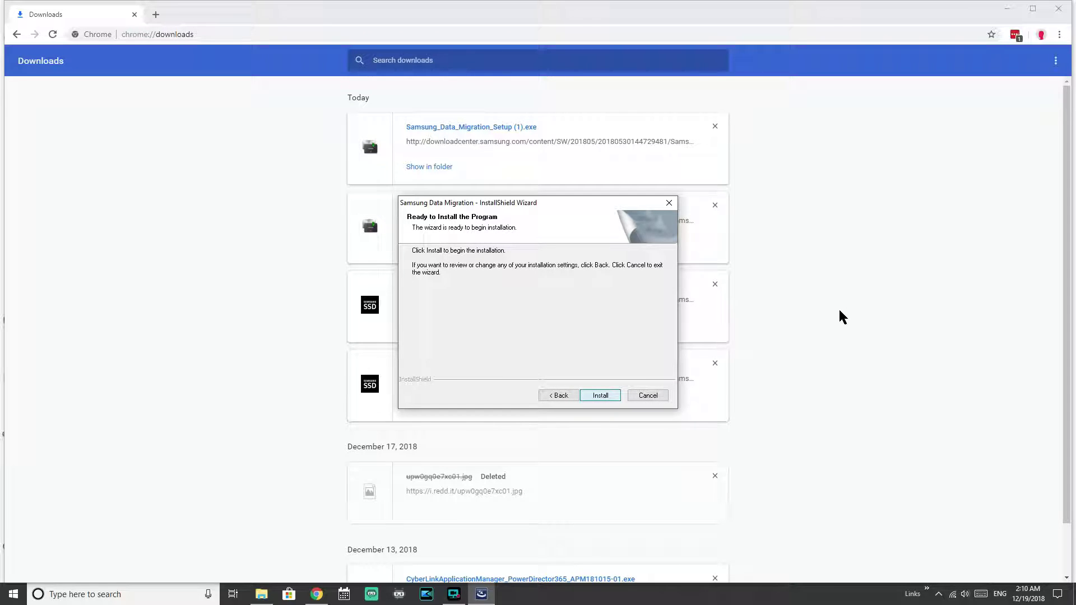
key("Return")
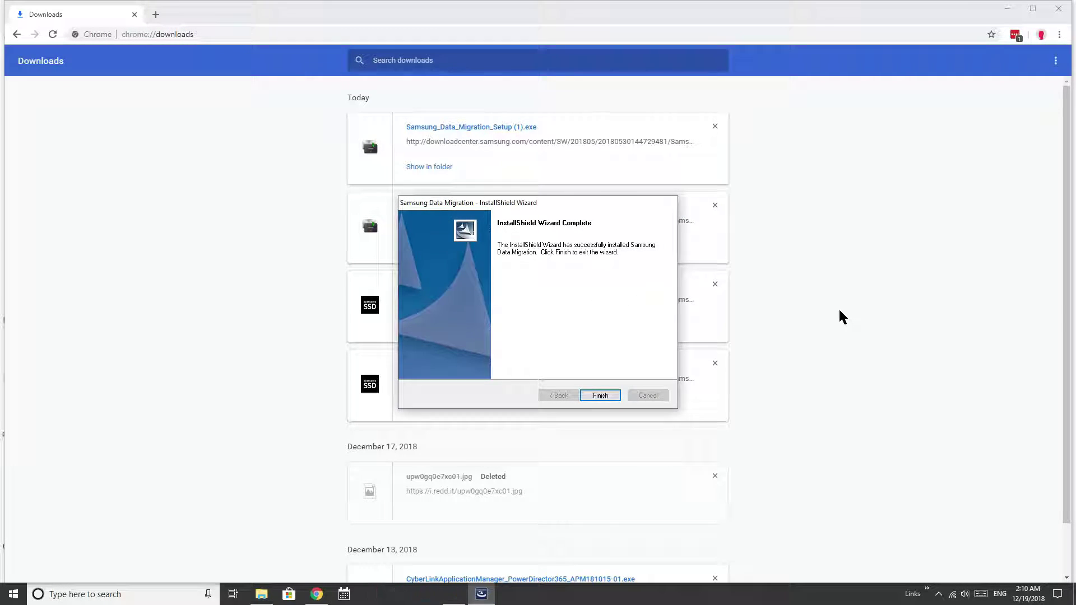
Finish the installer so the desktop with its Data Migration shortcut is showing
left_click(600, 394)
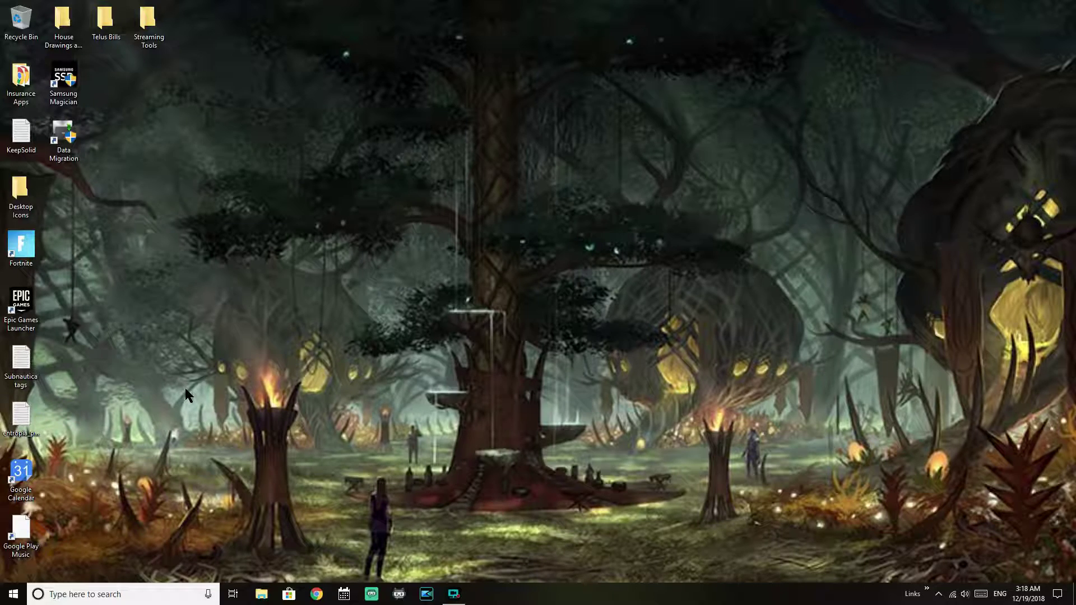
Open Disk Management from the power-user menu on the Start button
key("super+x")
key("Up")
key("Return")
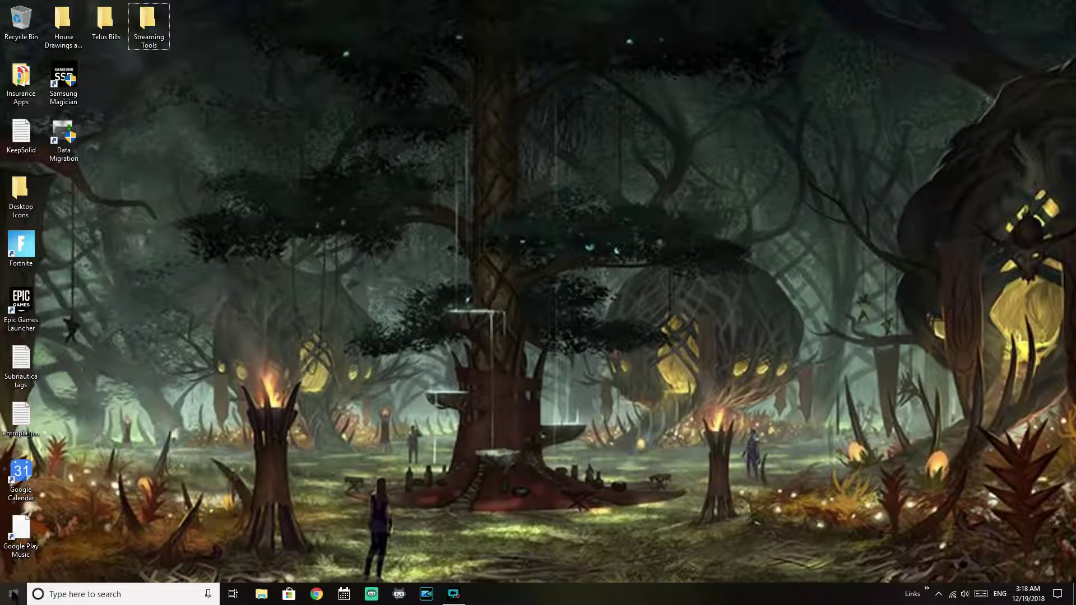
right_click(14, 594)
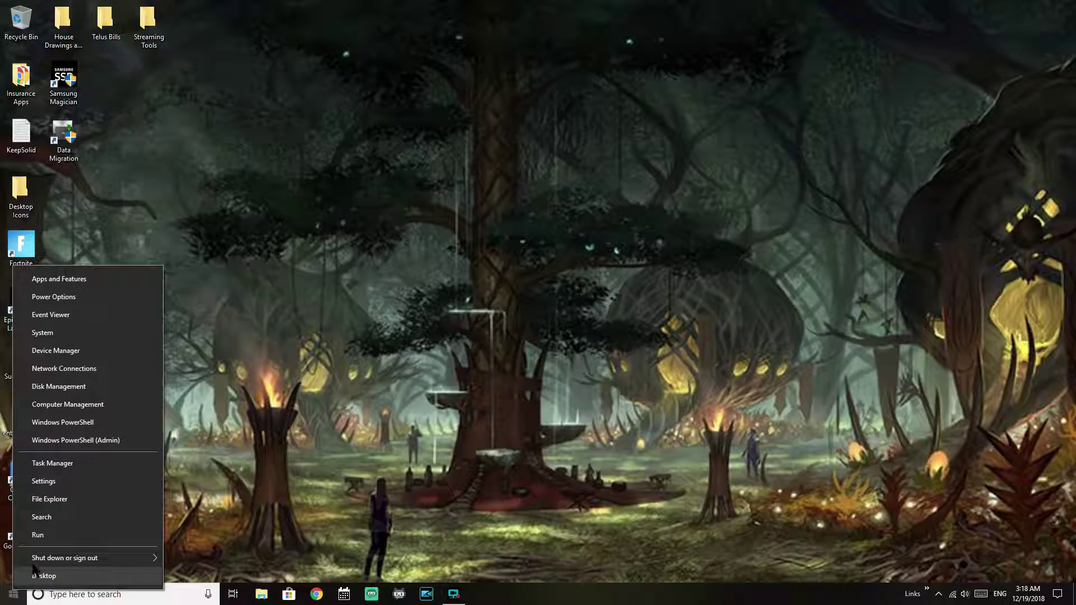
left_click(67, 387)
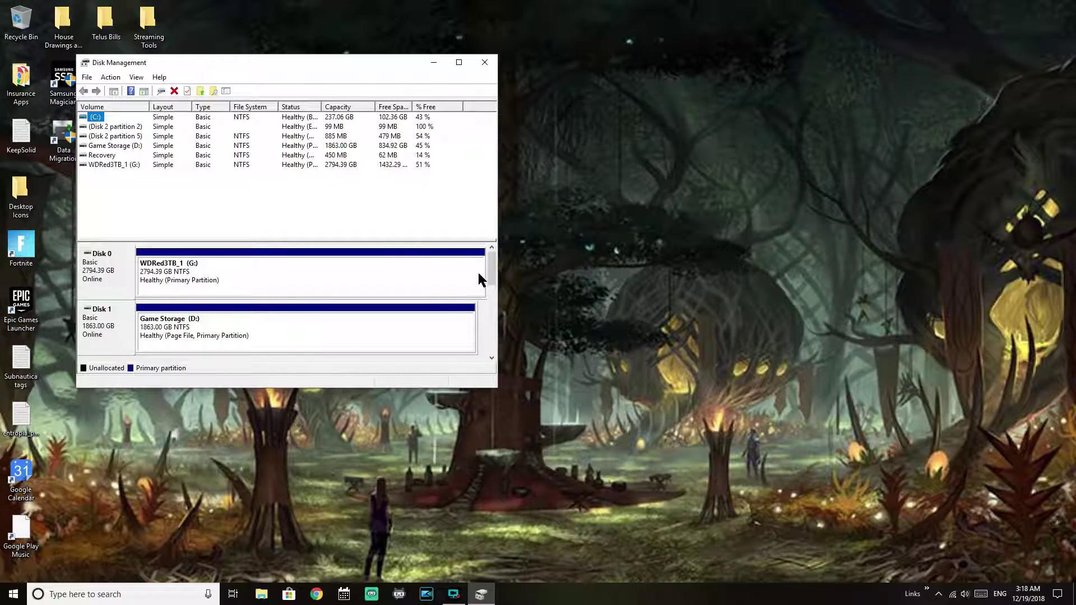
Inspect Disk 3's 465.76 GB unallocated space without creating a volume
left_click_drag(490, 271, 493, 317)
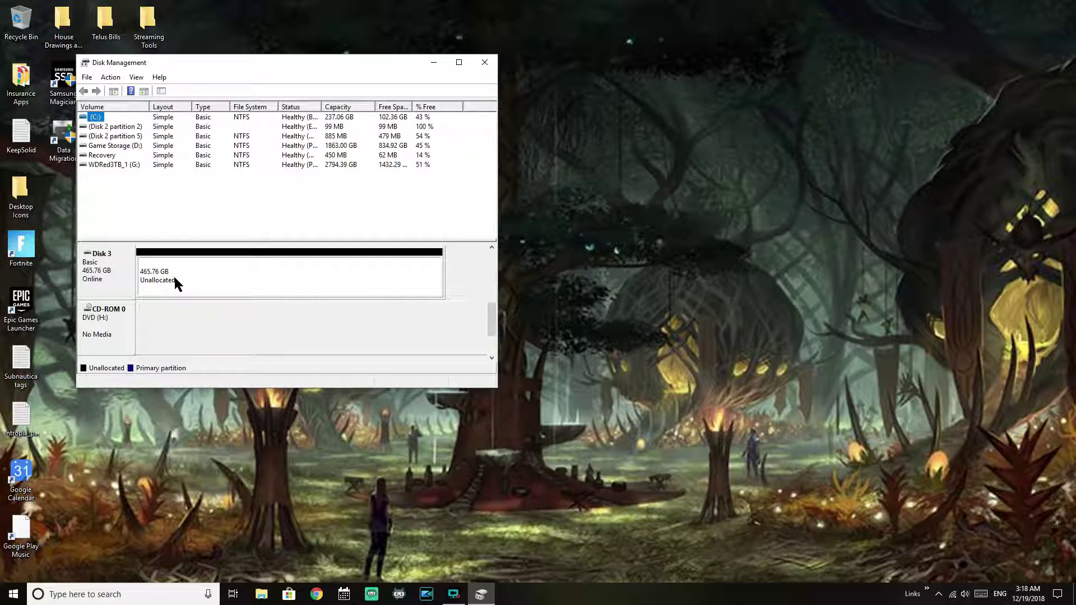
left_click(104, 260)
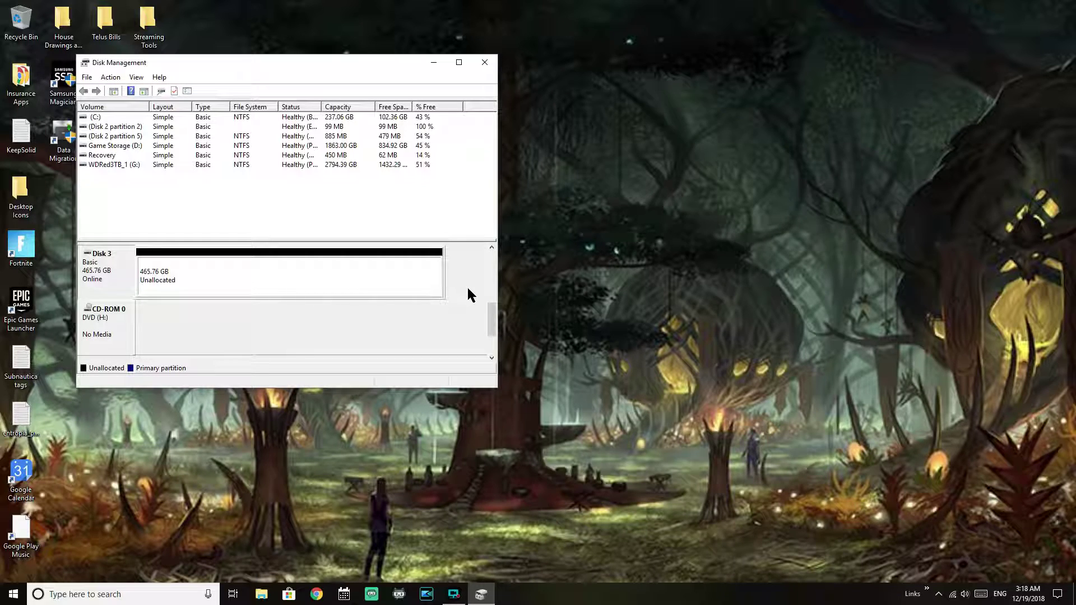
mouse_move(490, 314)
left_mouse_down()
mouse_move(497, 273)
mouse_move(491, 317)
left_mouse_up()
left_click(301, 281)
right_click(255, 275)
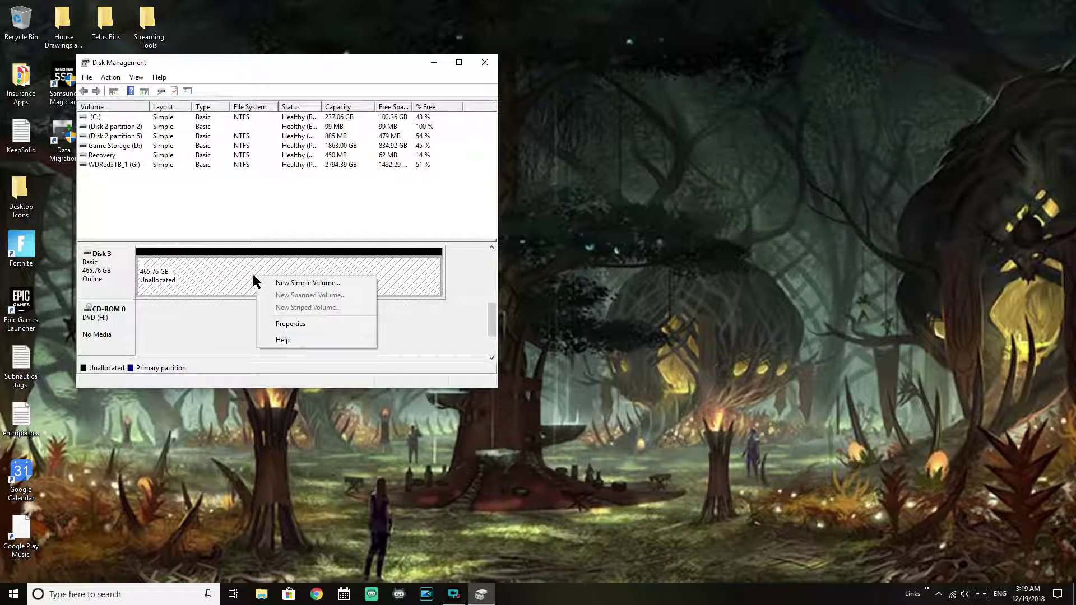
left_click(454, 282)
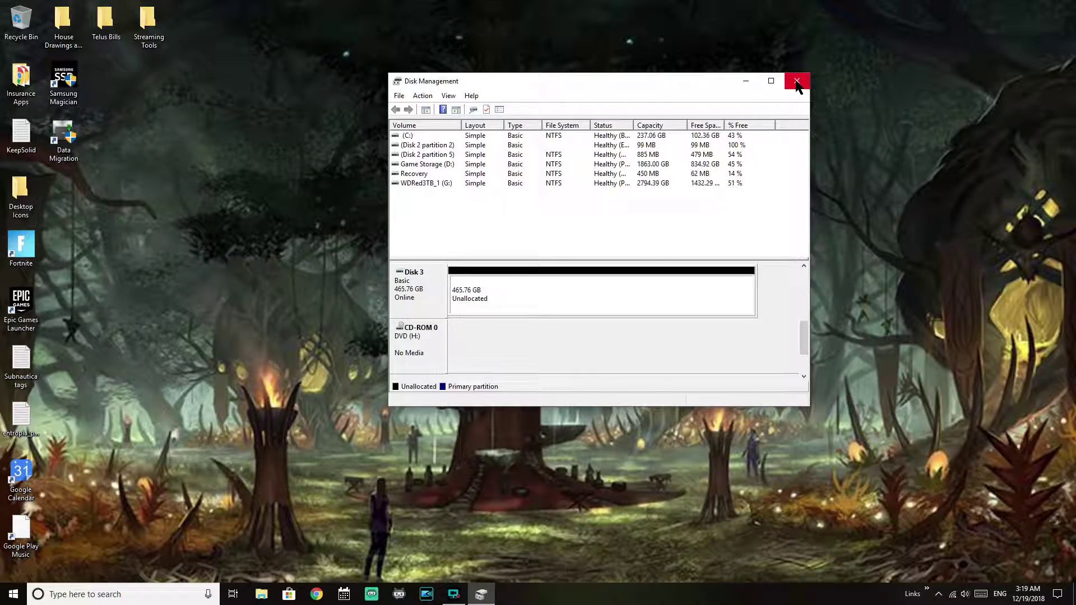
Close Disk Management and start Samsung Data Migration, pairing ADATA SP900 with the 970 EVO 500GB
left_click(797, 84)
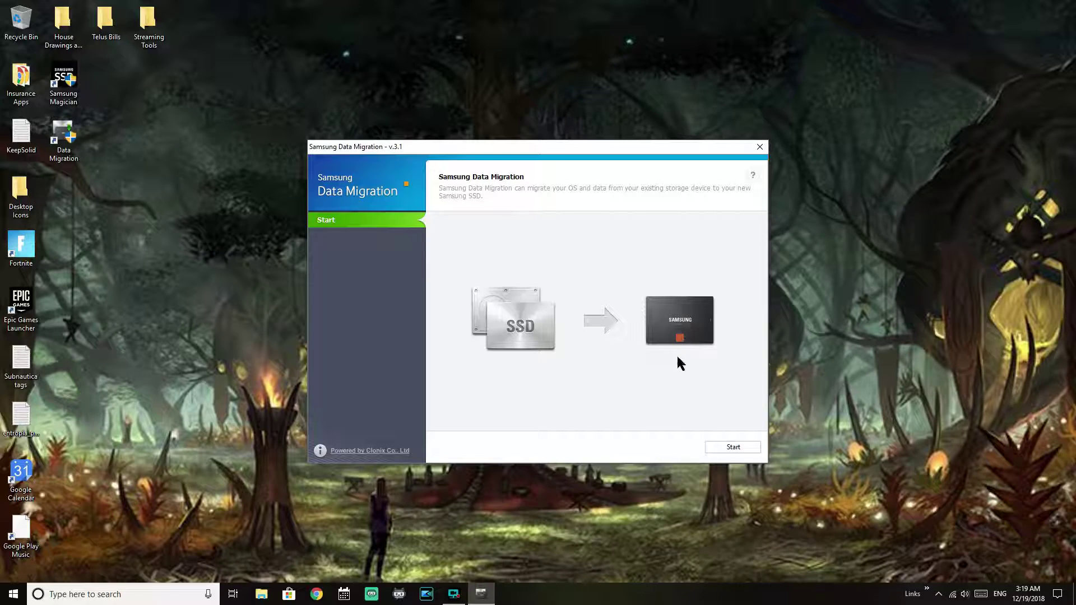
left_click(733, 446)
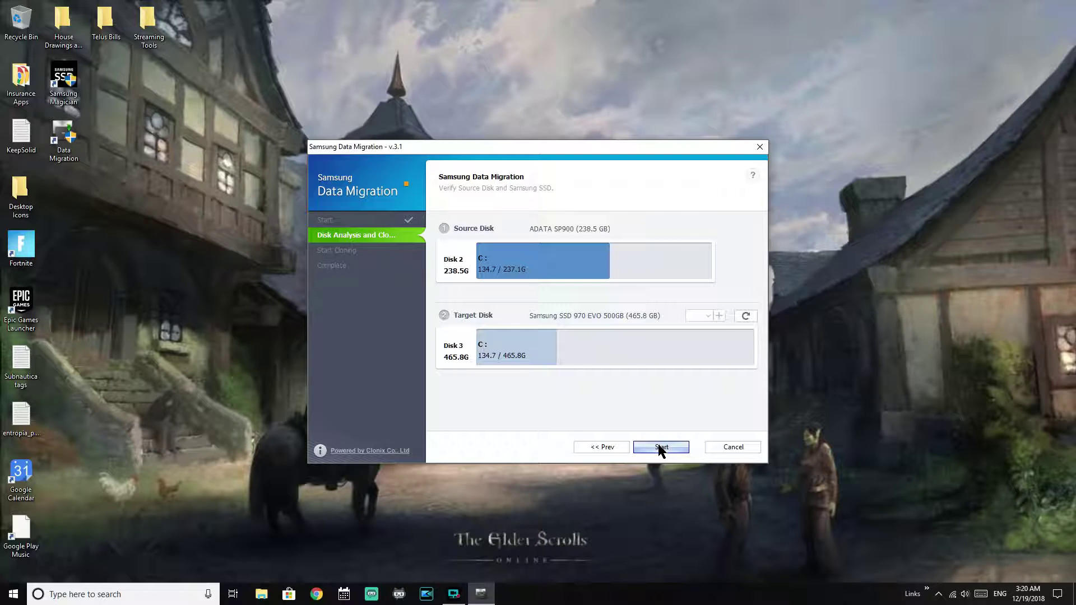
Clone the ADATA SP900 onto the 970 EVO 500GB, leaving 331.0 GB free on the target
left_click(659, 446)
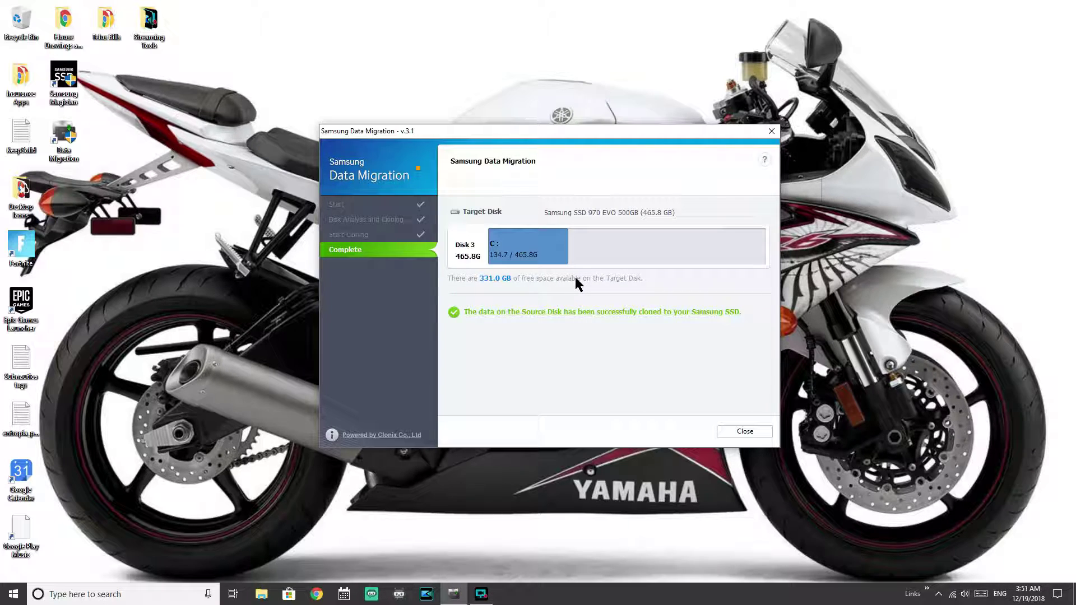
left_click(258, 597)
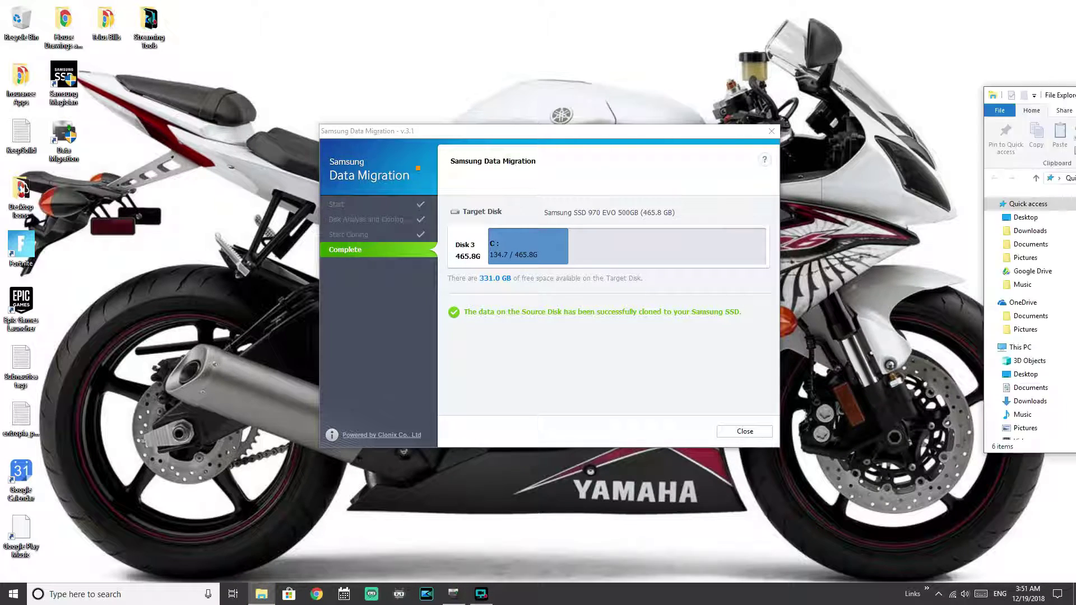
scroll(258, 353, "down", 3)
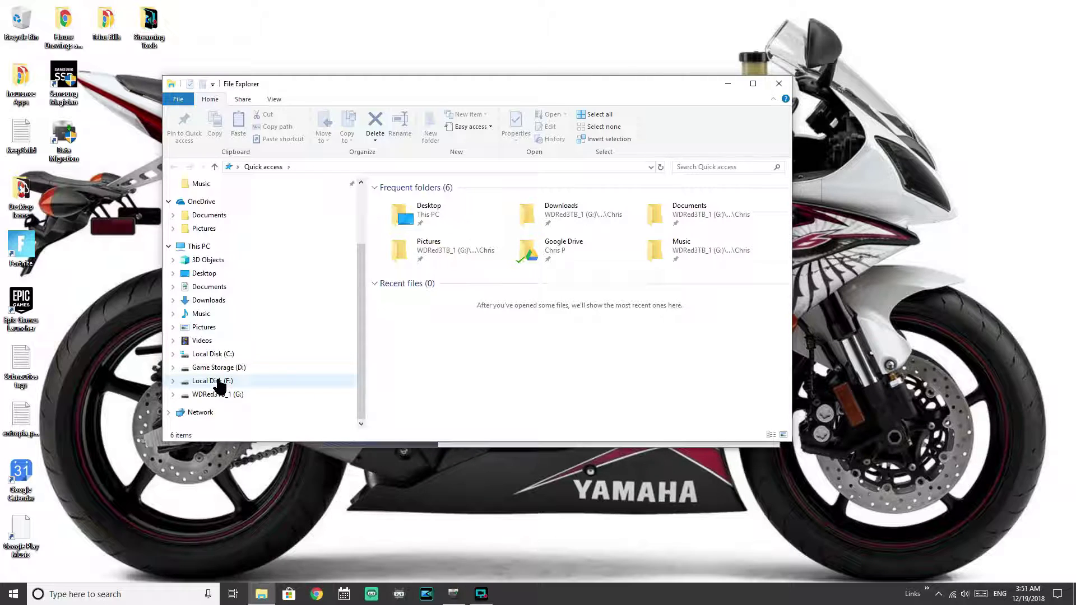
left_click(174, 385)
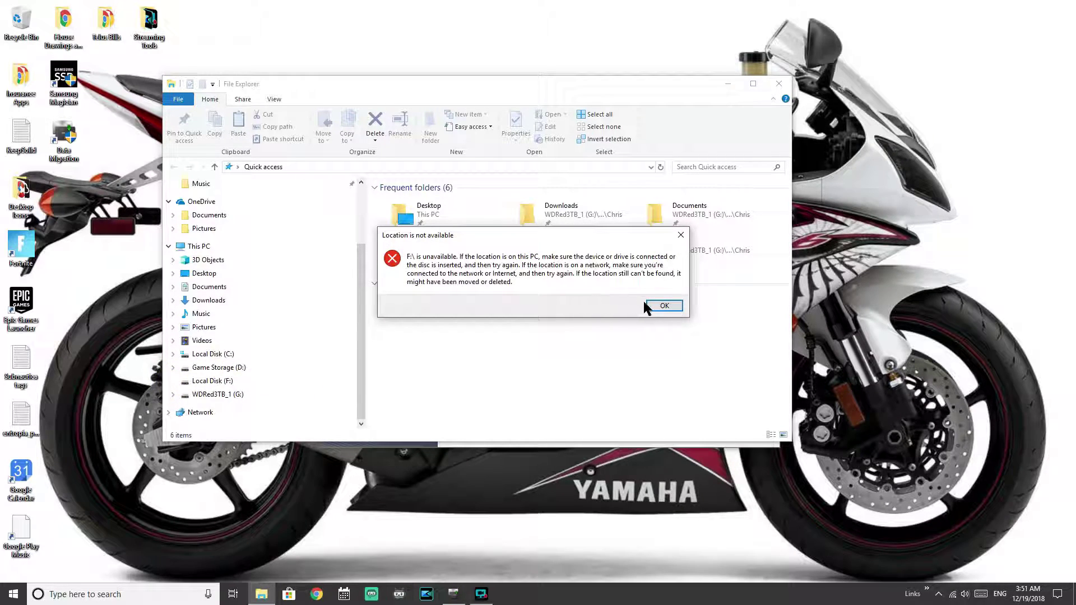
left_click(661, 305)
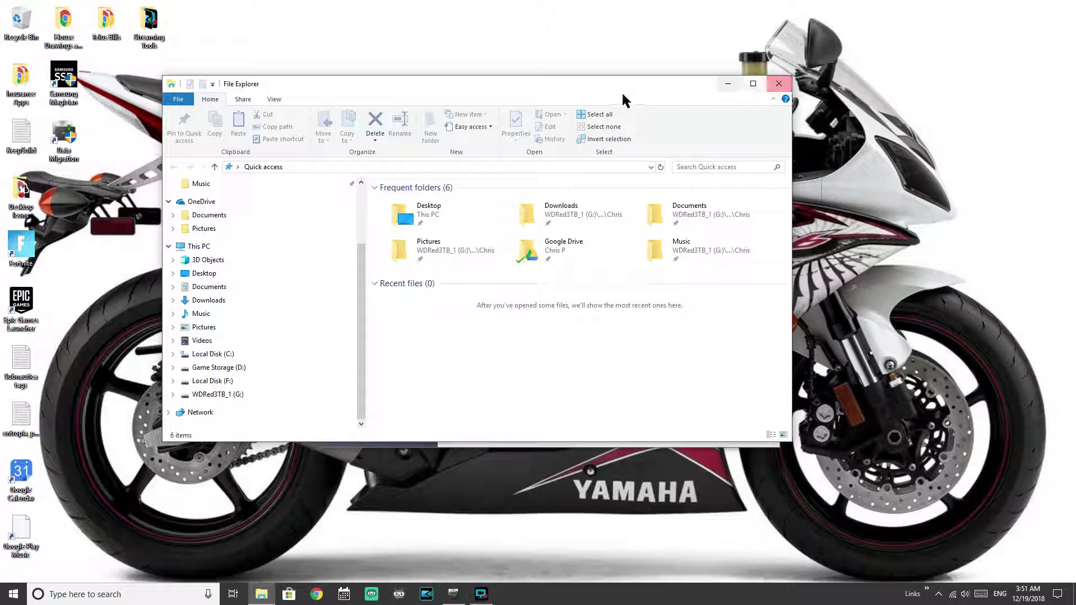
left_click(779, 85)
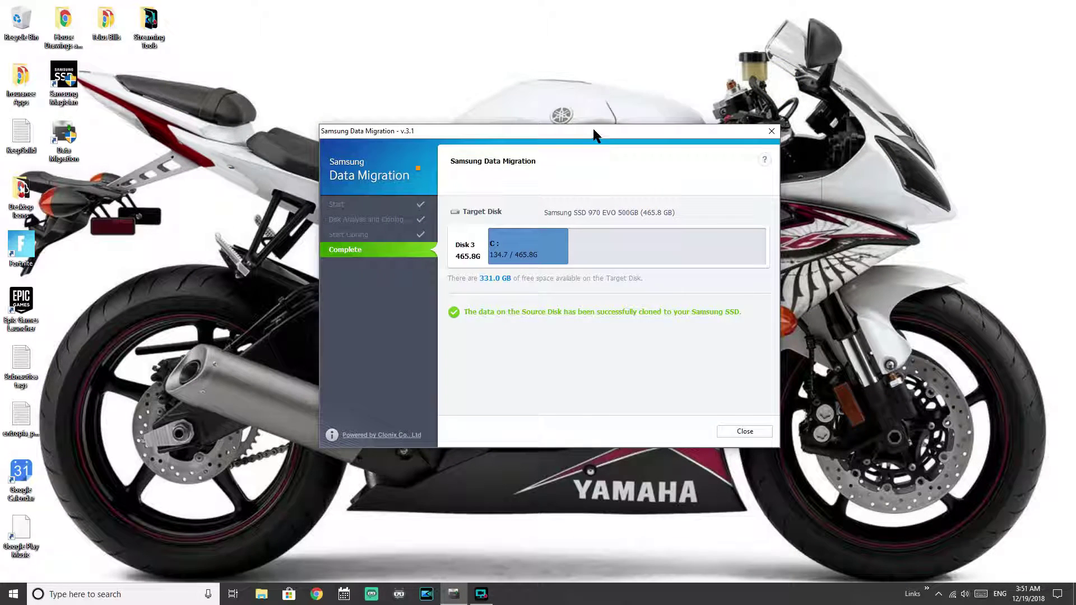
Move the completed migration window aside and close Samsung Data Migration
left_click_drag(594, 130, 554, 102)
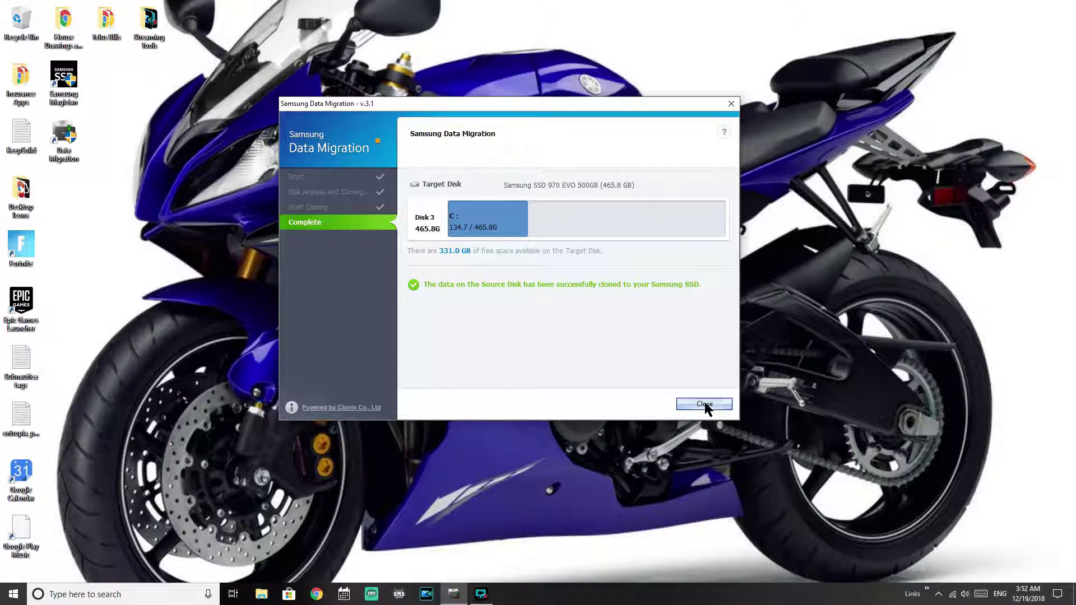
left_click(705, 404)
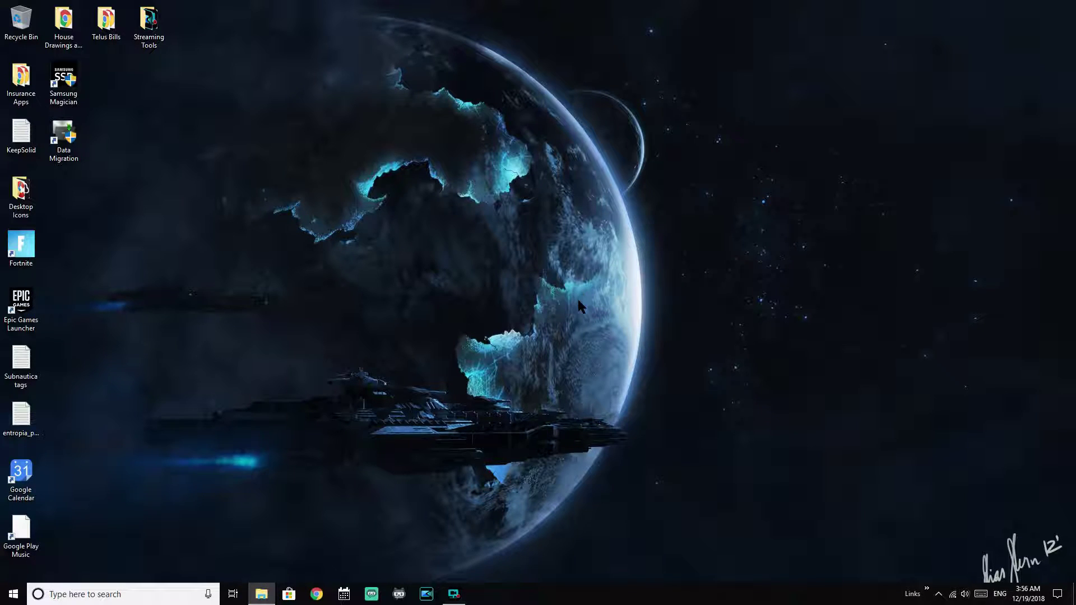
In a new File Explorer window, check Local Disk (C:) Properties shows 465 GB capacity
key("super+e")
left_click_drag(612, 36, 510, 72)
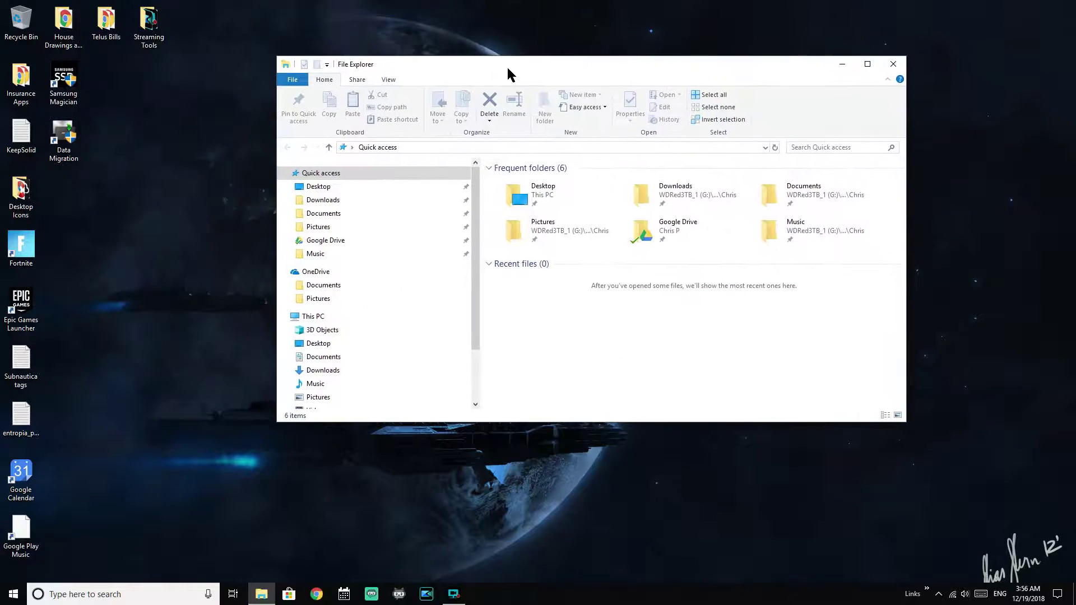
scroll(374, 338, "down", 2)
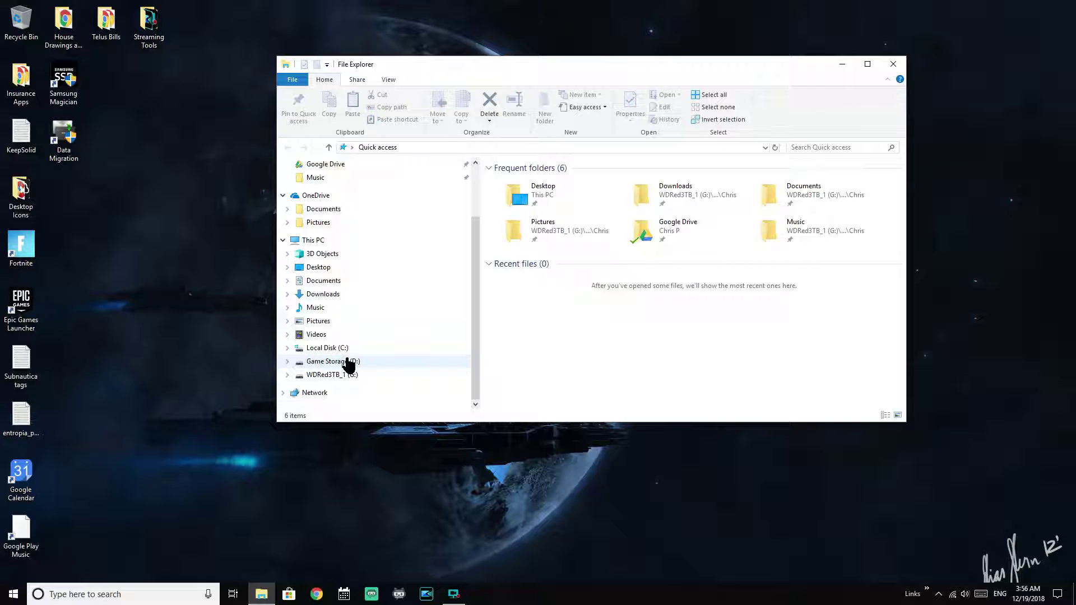
right_click(321, 353)
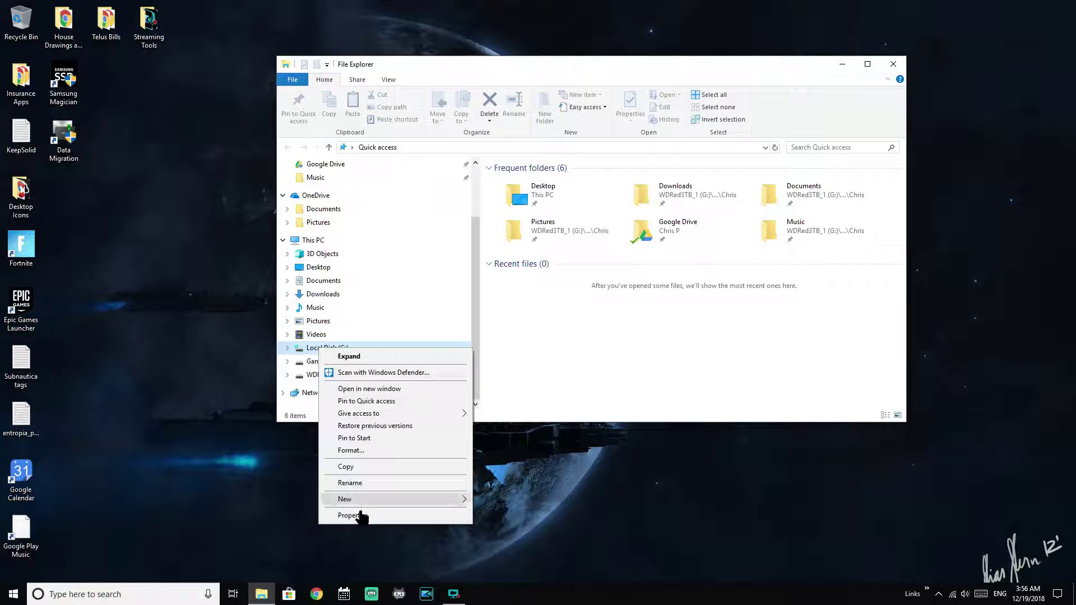
left_click(363, 514)
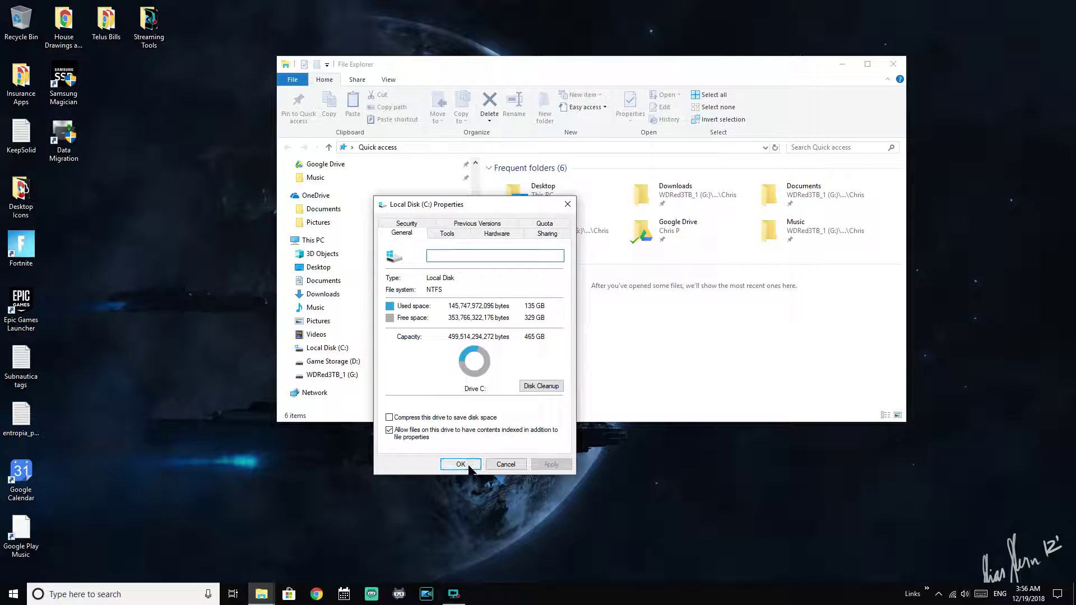
left_click(512, 465)
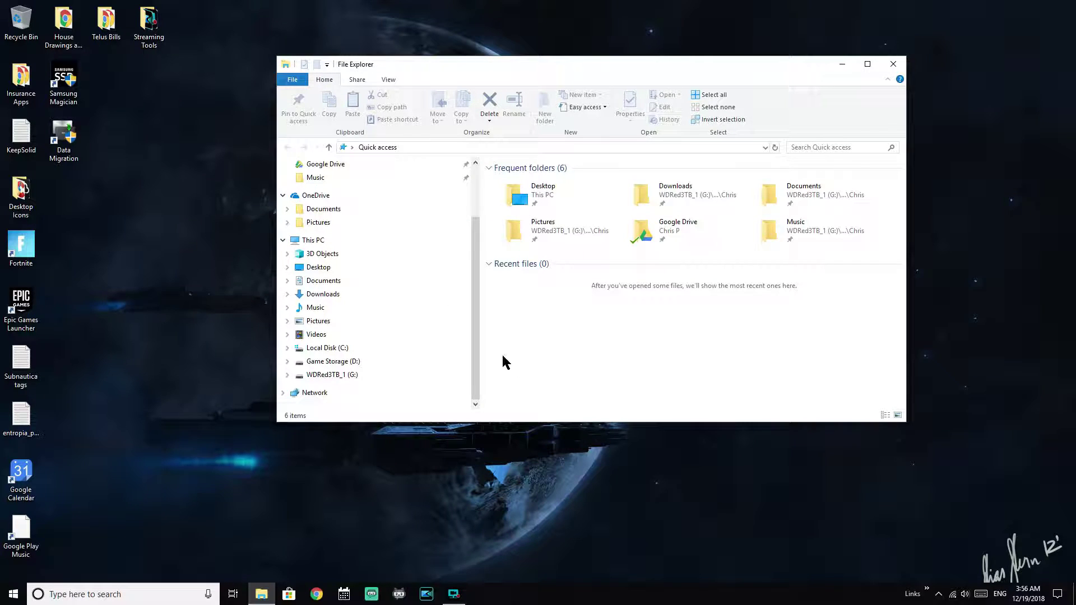
Reposition File Explorer and scroll to list C:, D: and G: under This PC
left_click_drag(476, 356, 472, 237)
left_click_drag(725, 64, 717, 93)
scroll(433, 302, "down", 1)
scroll(429, 303, "up", 1)
scroll(429, 304, "down", 2)
scroll(430, 305, "up", 2)
scroll(429, 305, "down", 2)
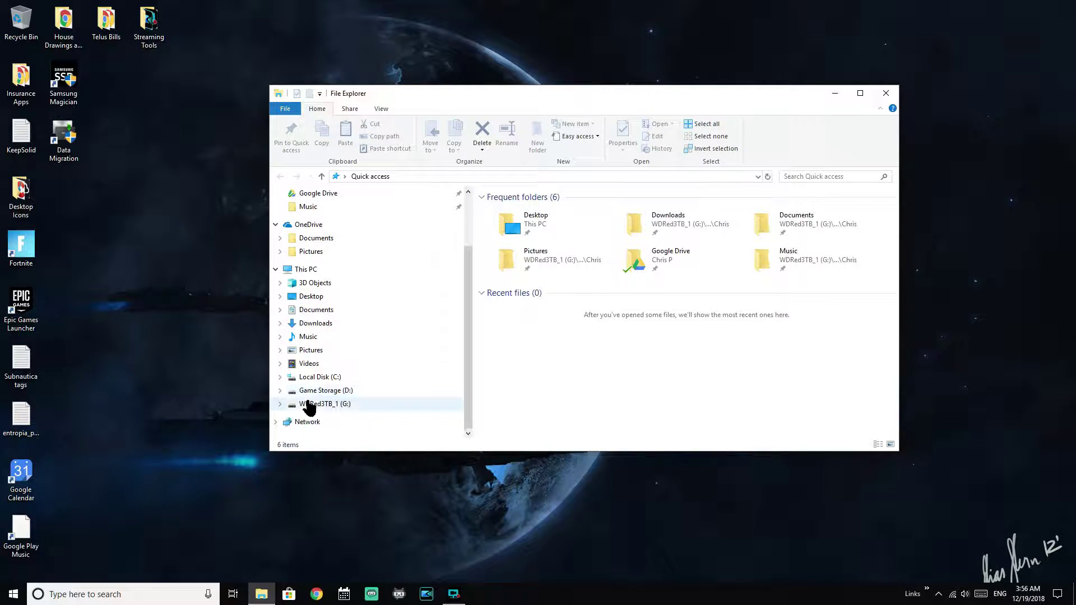